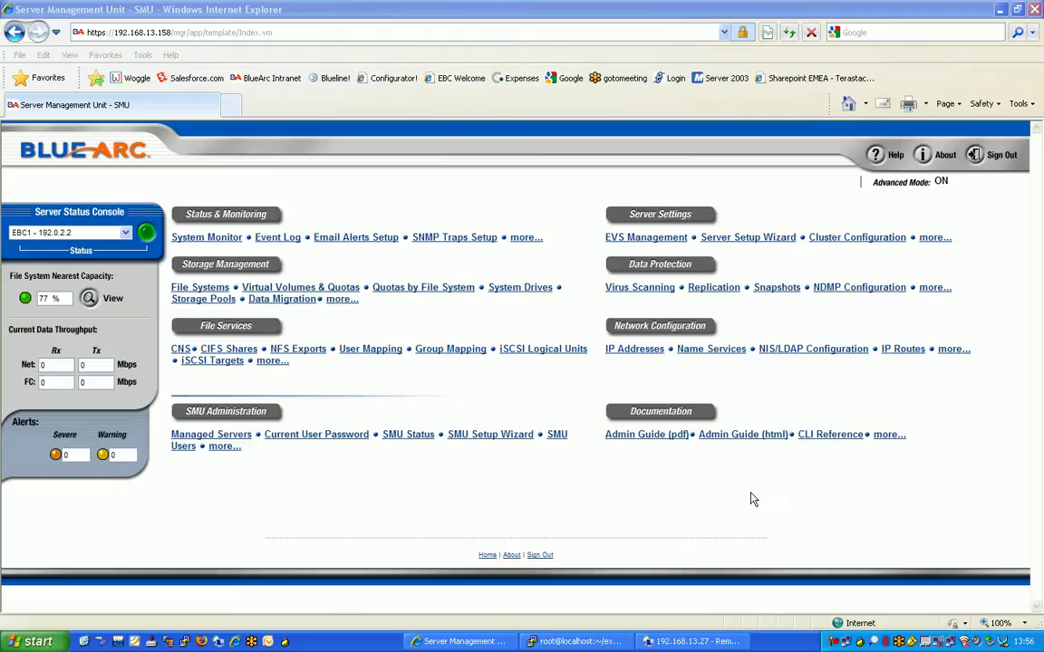
- Open the details of virtual server evs1 from EVS Management
left_click(629, 241)
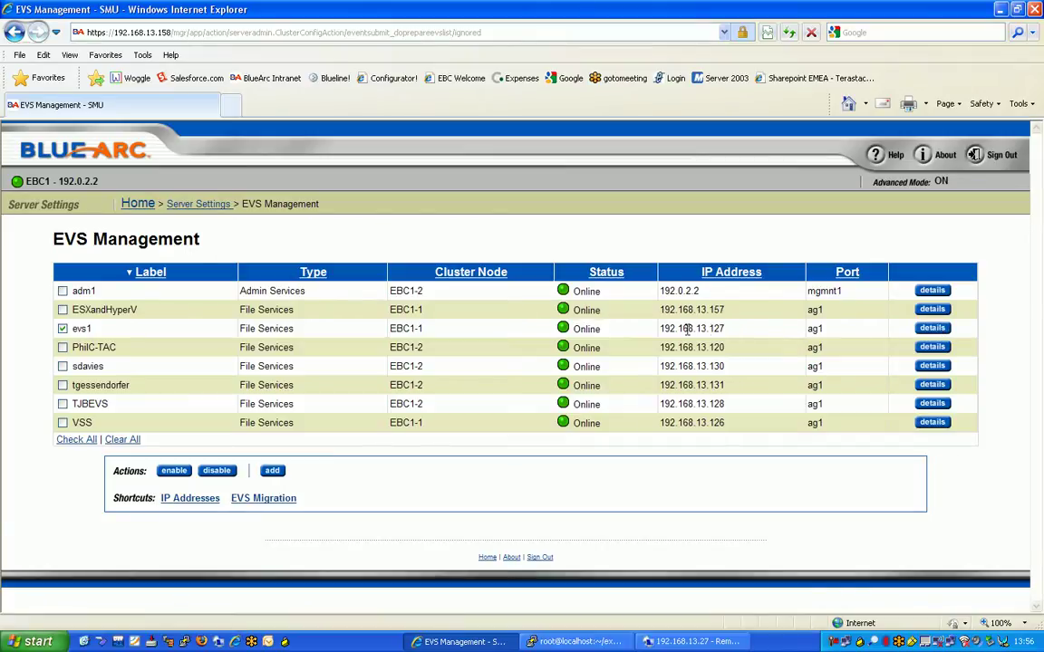
left_click(928, 330)
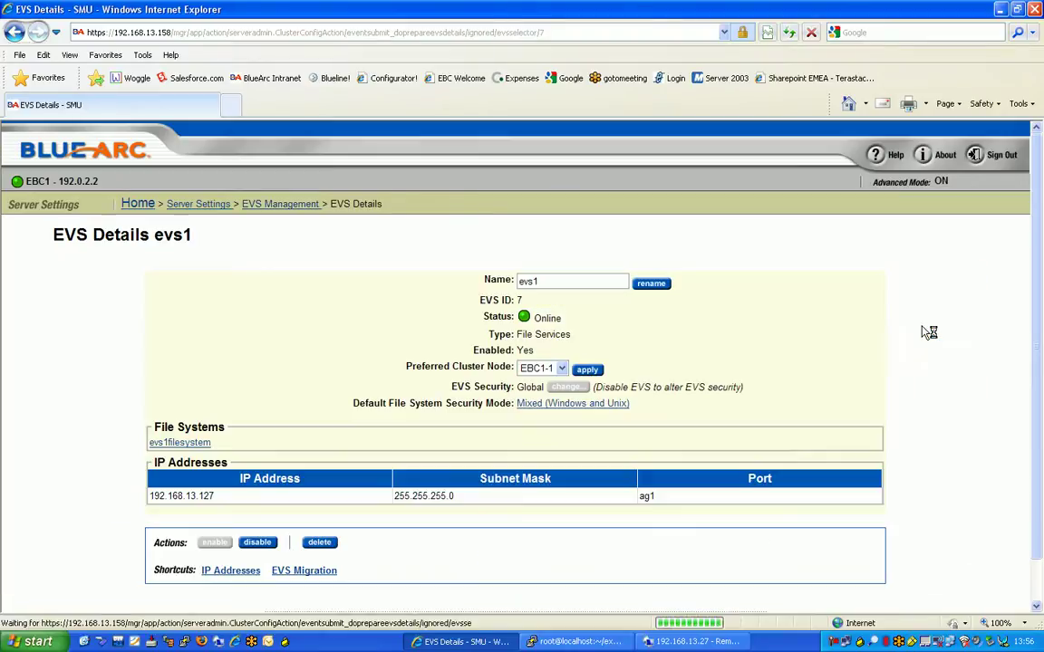
- Review evs1filesystem's details (mounted, 2.01 TB, mixed security), then return to the home page
left_click(190, 443)
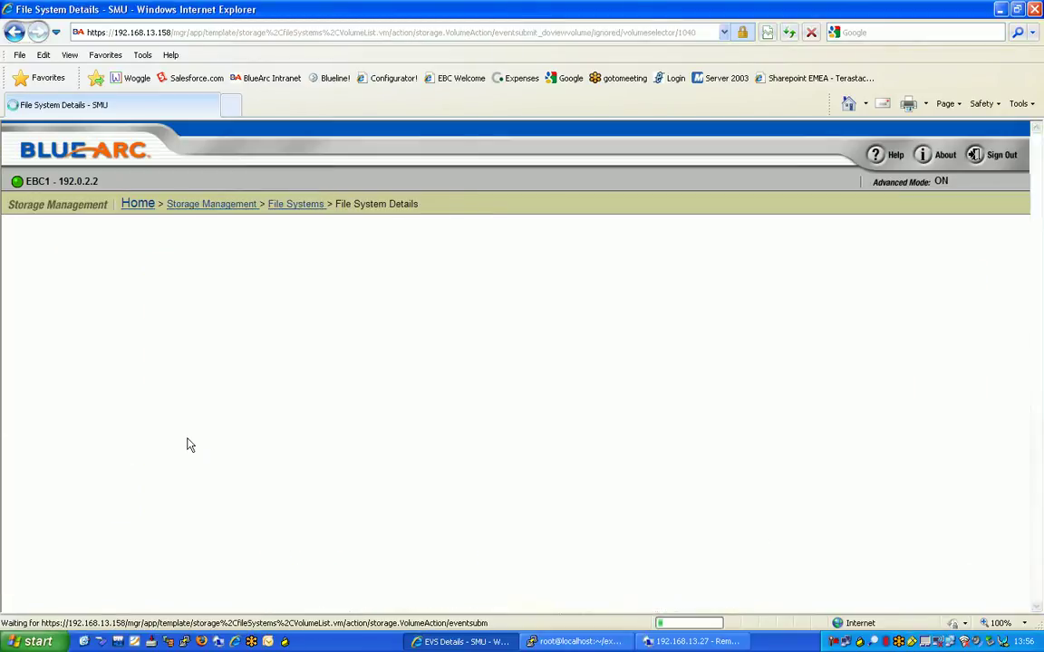
scroll(267, 372, "down", 3)
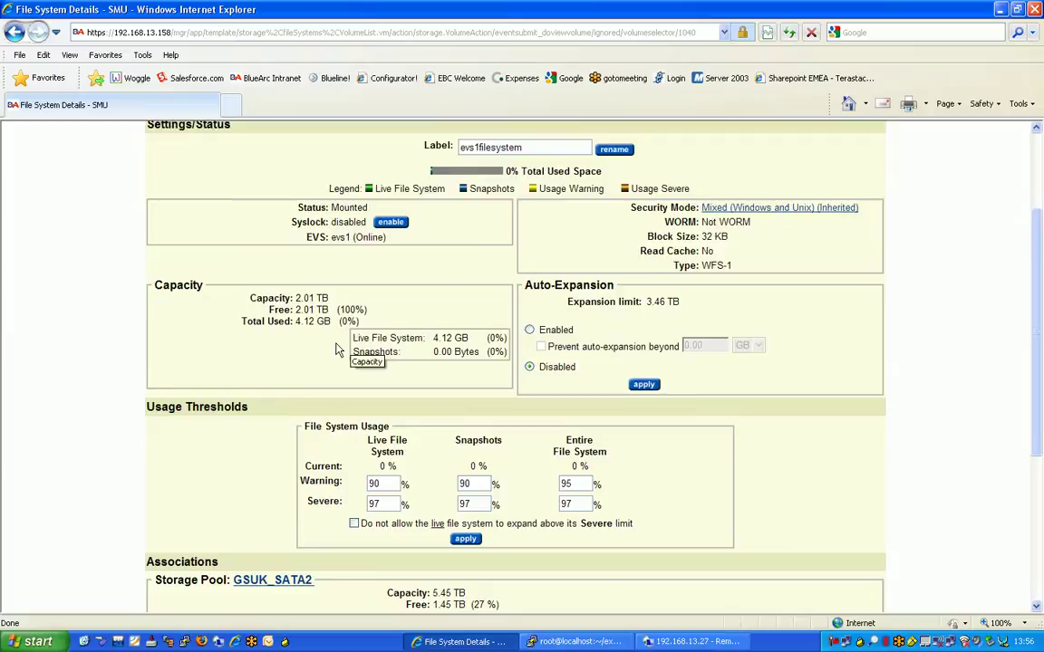
scroll(335, 348, "up", 3)
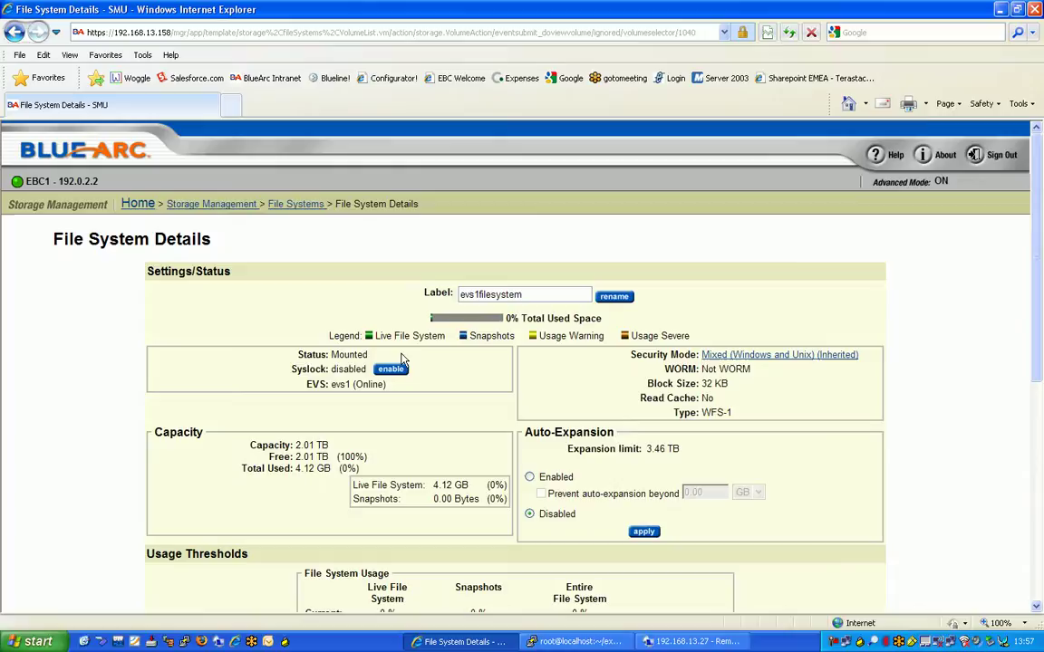
scroll(400, 353, "down", 1)
scroll(401, 356, "up", 1)
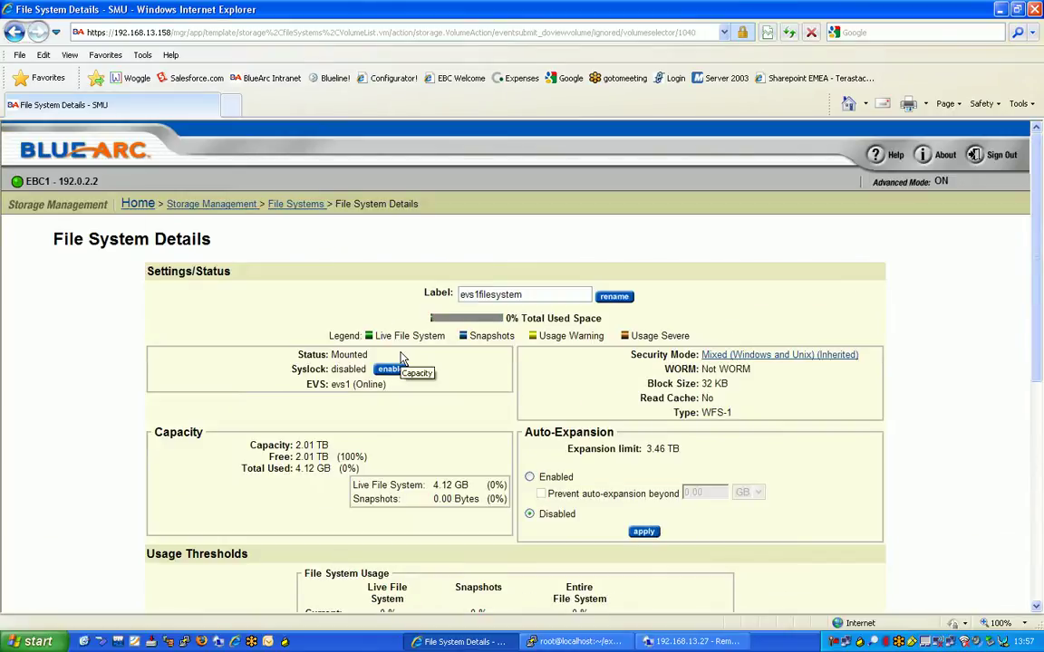
left_click(139, 205)
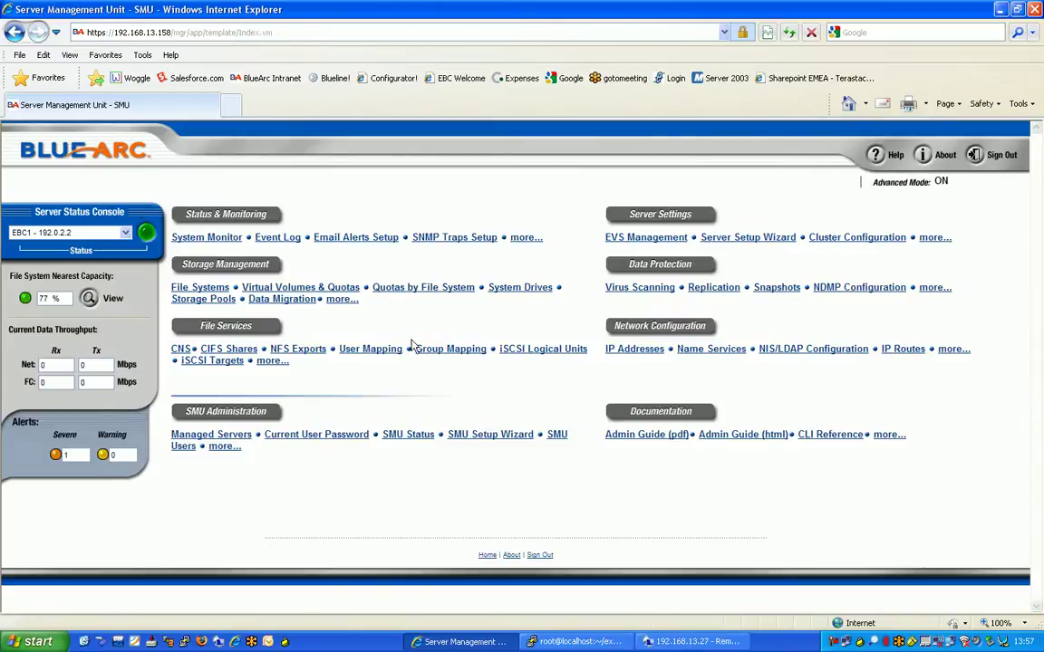
- Open CIFS Setup for evs1 under File Services
left_click(227, 328)
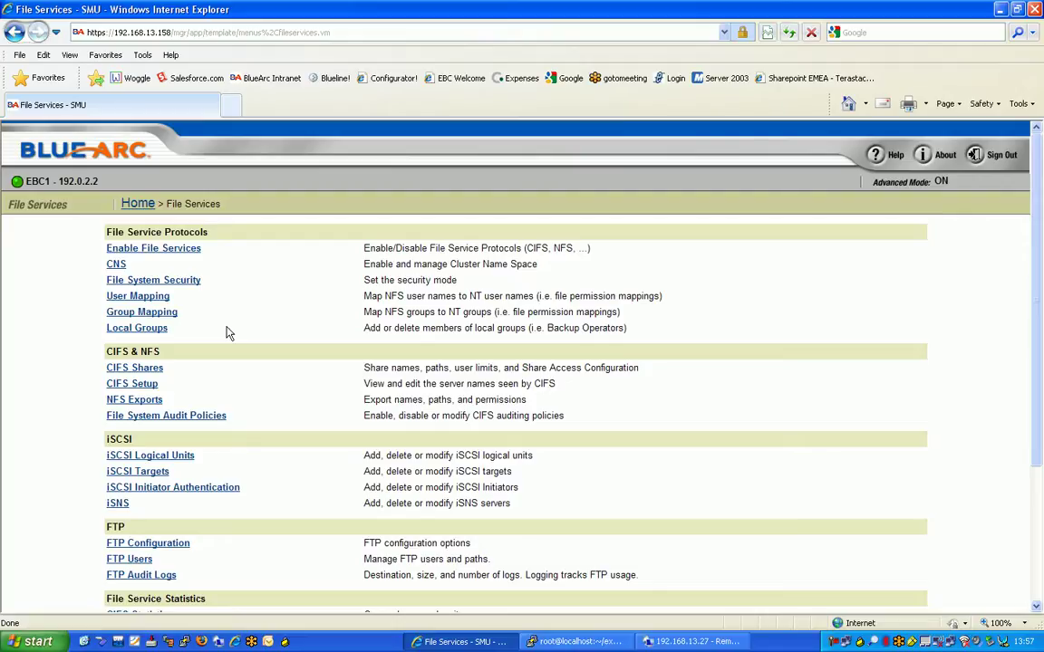
left_click(141, 385)
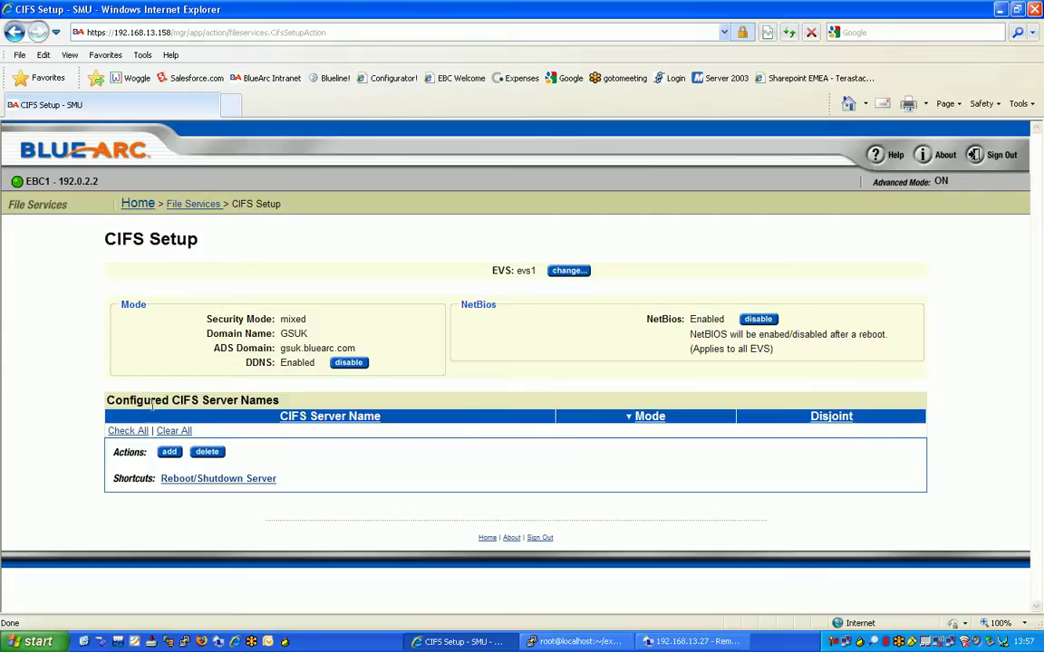
- Add the CIFS server name evs1cifsserver to the server name list
left_click(168, 453)
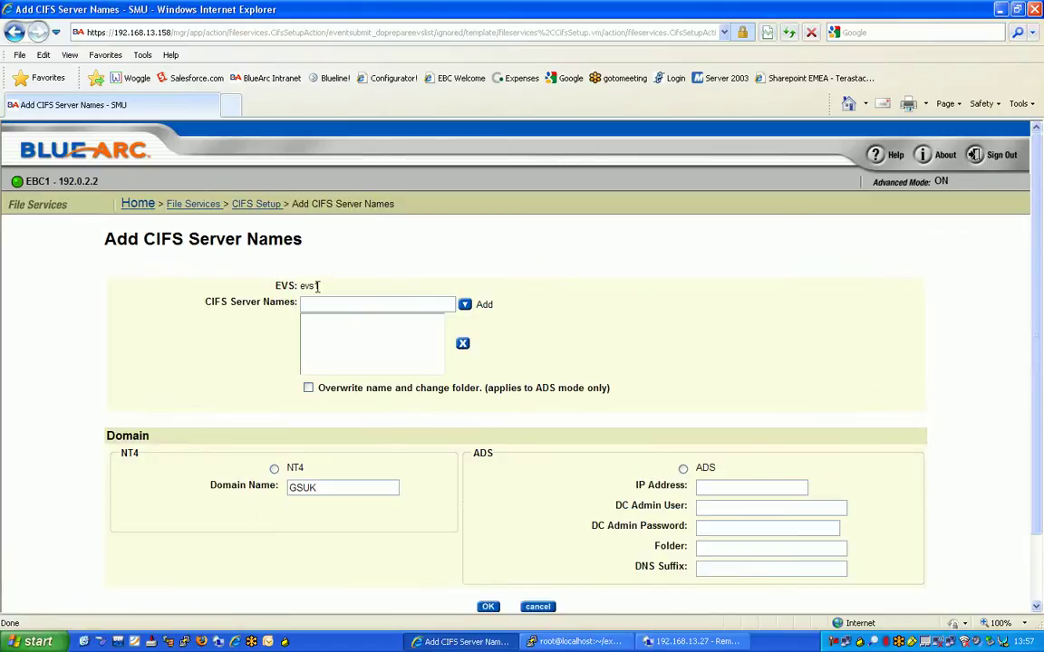
left_click(314, 304)
type("evs1c")
type("s")
type("fs")
type("server")
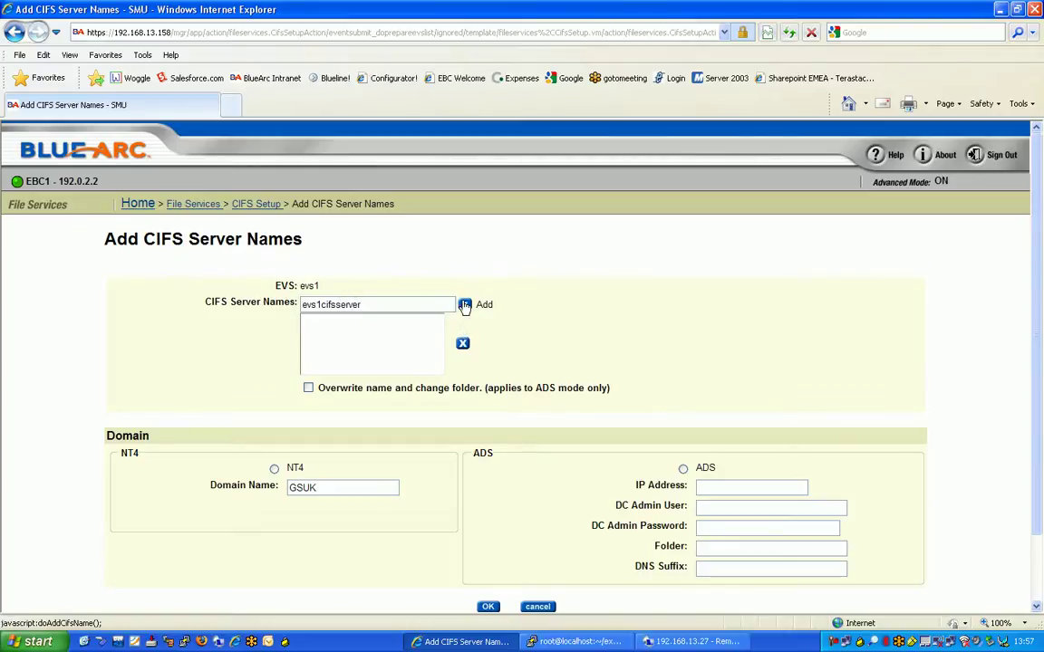
left_click(465, 306)
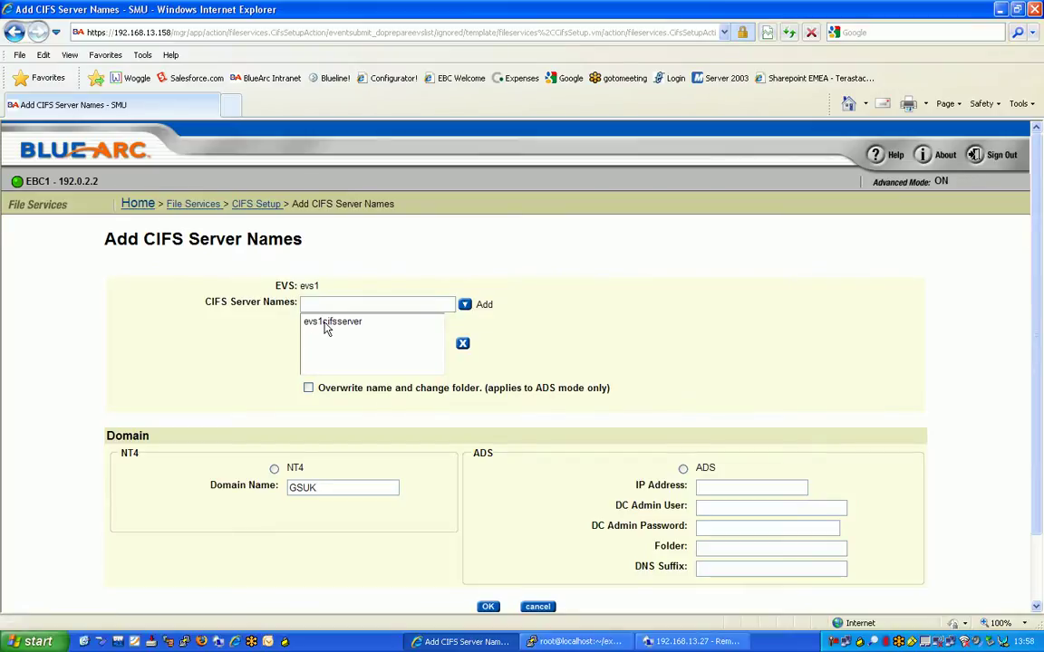
- Choose ADS mode with DC IP 192.168.13.150 and enter the domain admin user and password
left_click(683, 470)
key("Tab")
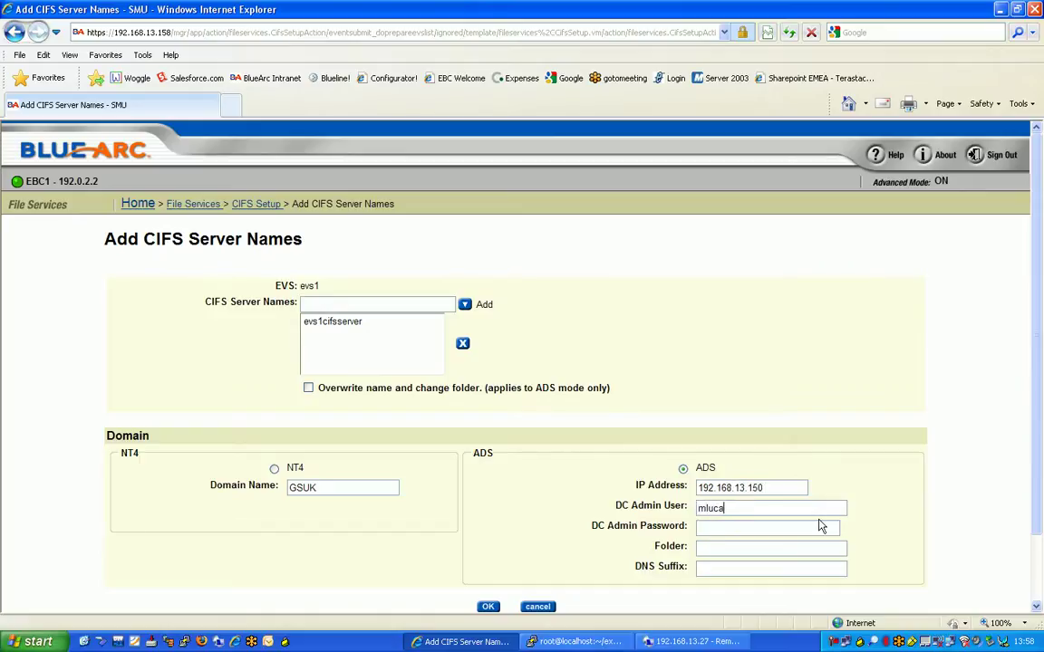
key("Tab")
key("Tab")
scroll(820, 526, "down", 2)
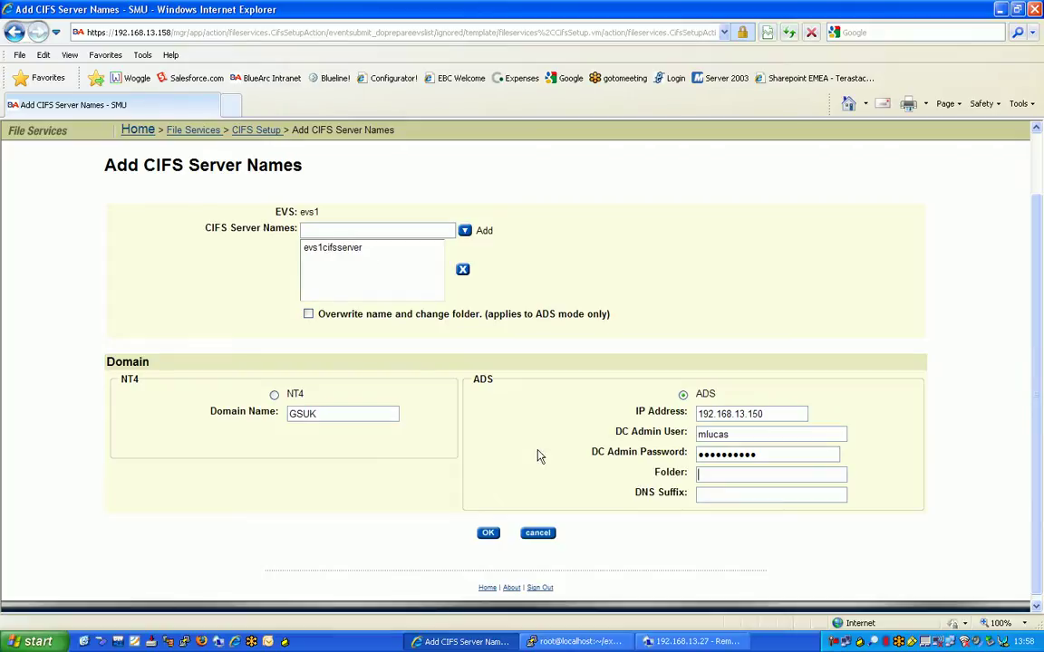
- Save the evs1cifsserver settings and open the CIFS Shares list
left_click(488, 535)
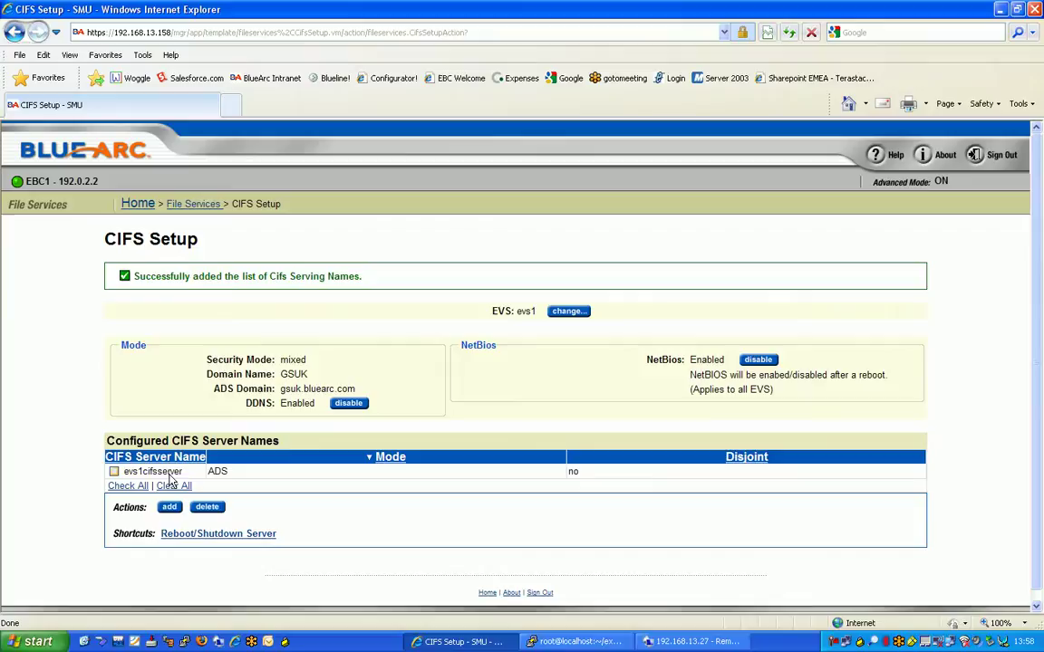
left_click(186, 205)
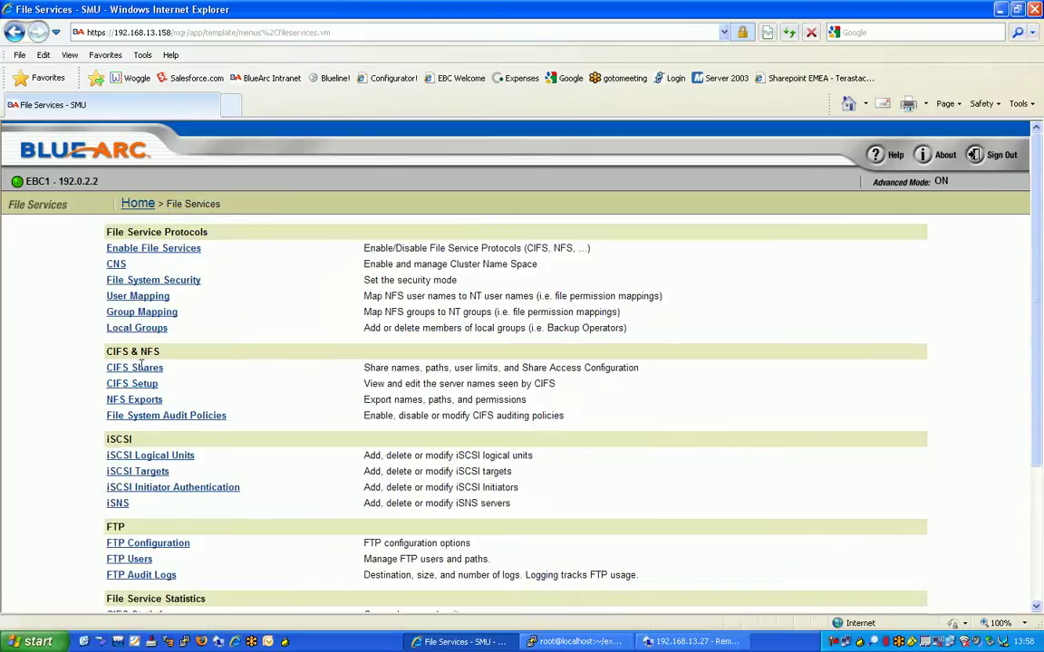
left_click(154, 373)
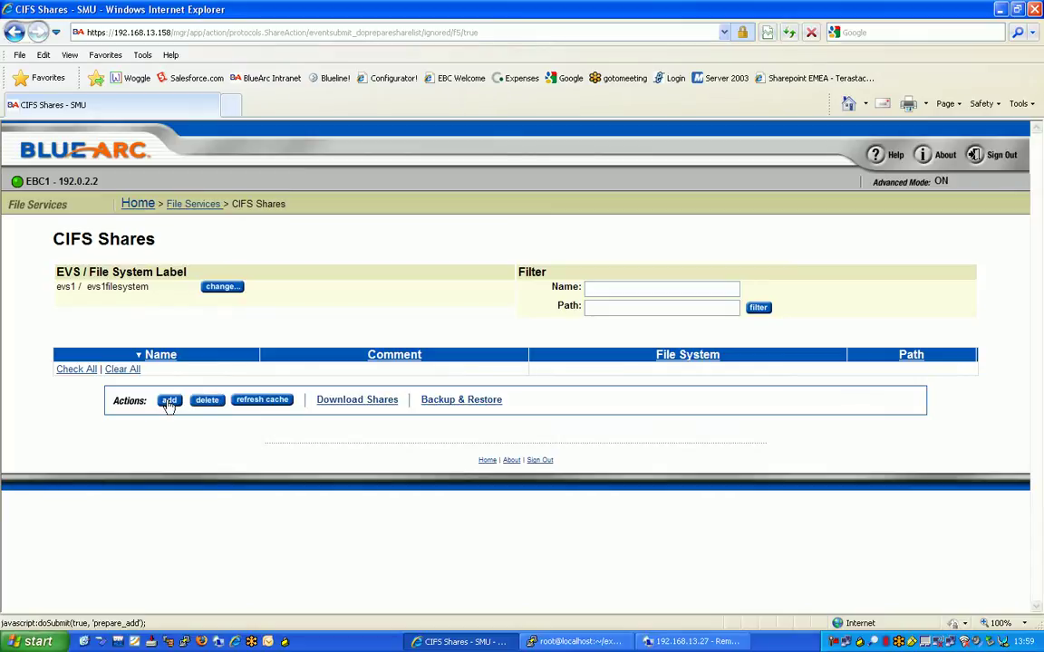
- Start a new share named cifs1, leaving snapshot display enabled
left_click(169, 402)
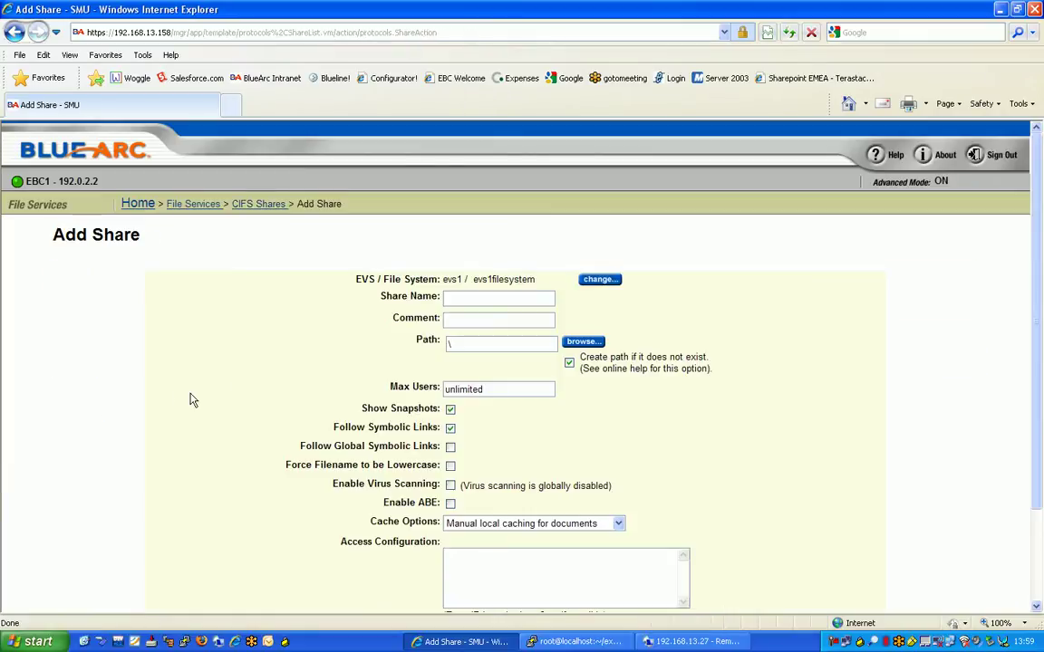
left_click(460, 300)
type("cifs1")
left_click(487, 345)
left_click(449, 410)
left_click(450, 410)
- Keep 'Manual local caching for documents' and create the cifs1 share
scroll(580, 589, "down", 3)
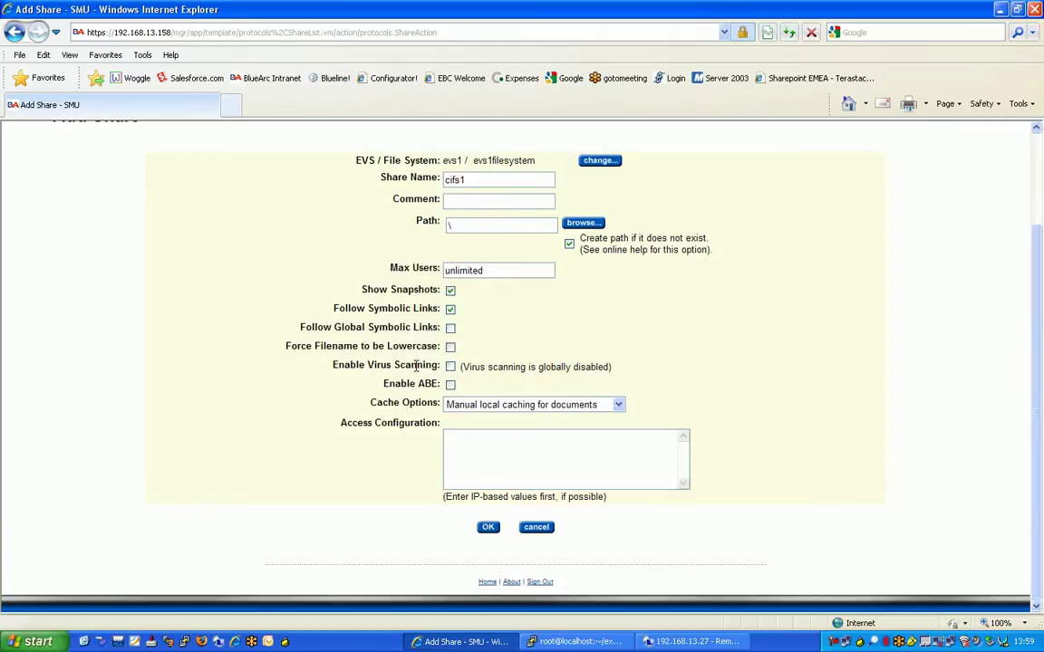
left_click(488, 405)
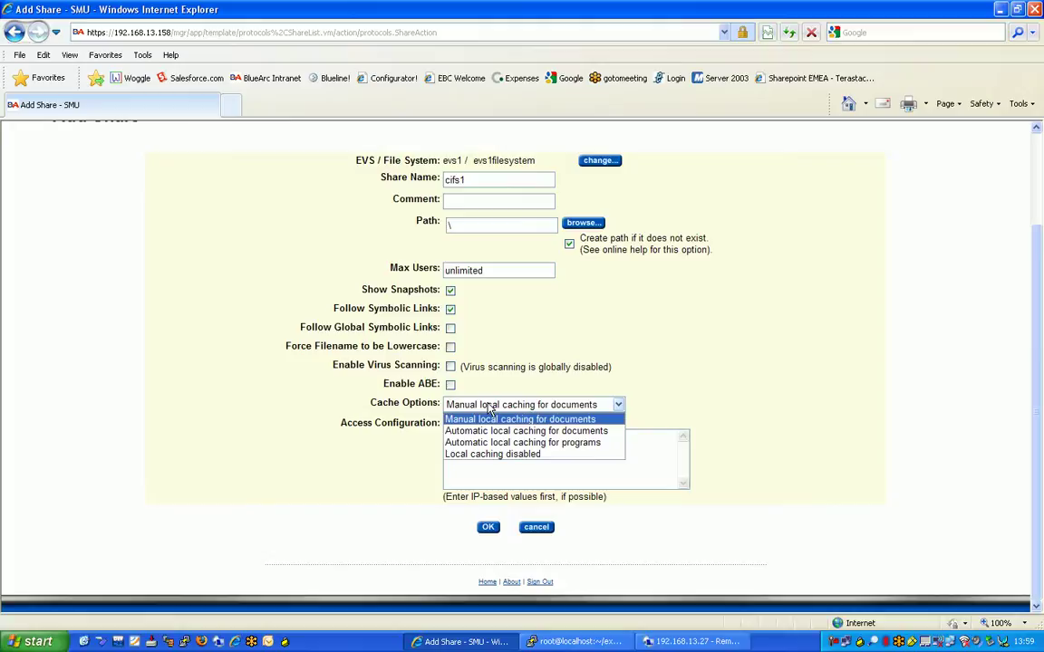
left_click(490, 406)
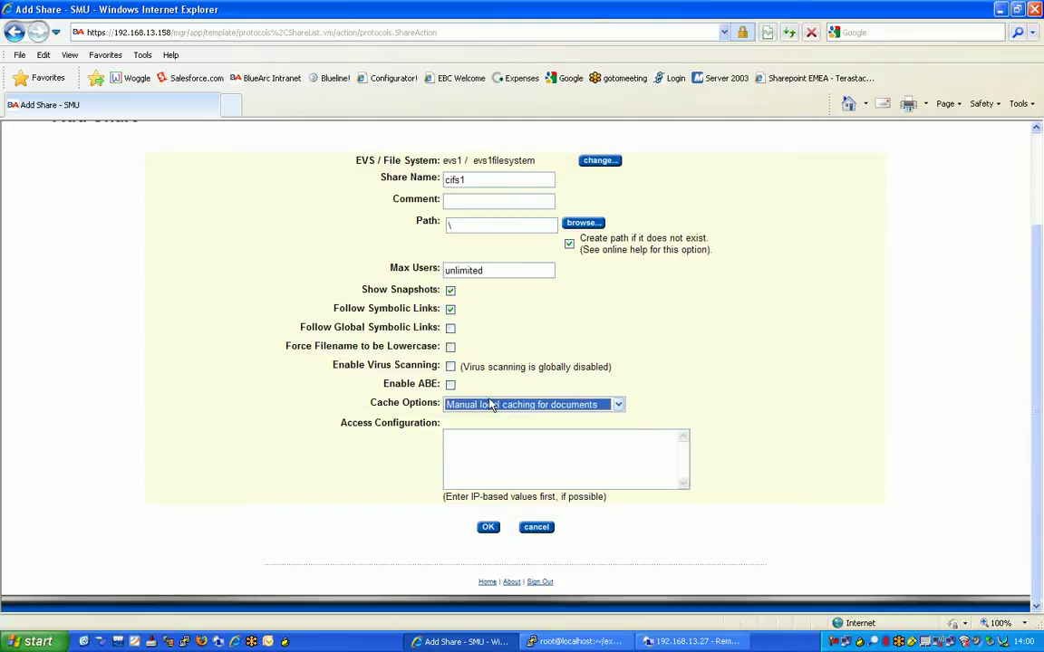
left_click(489, 406)
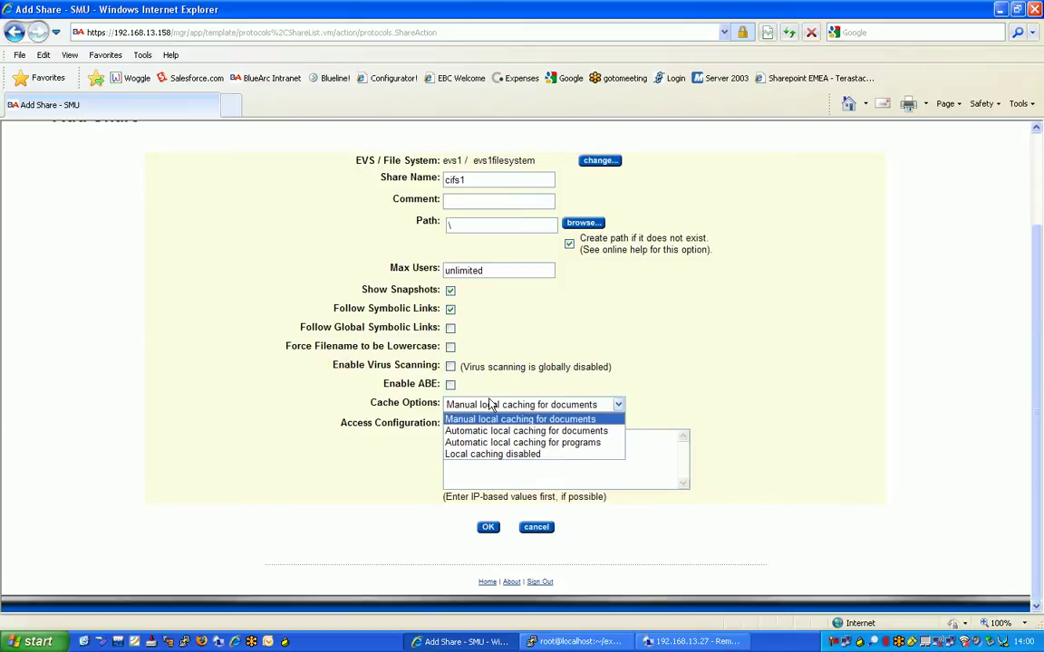
left_click(489, 406)
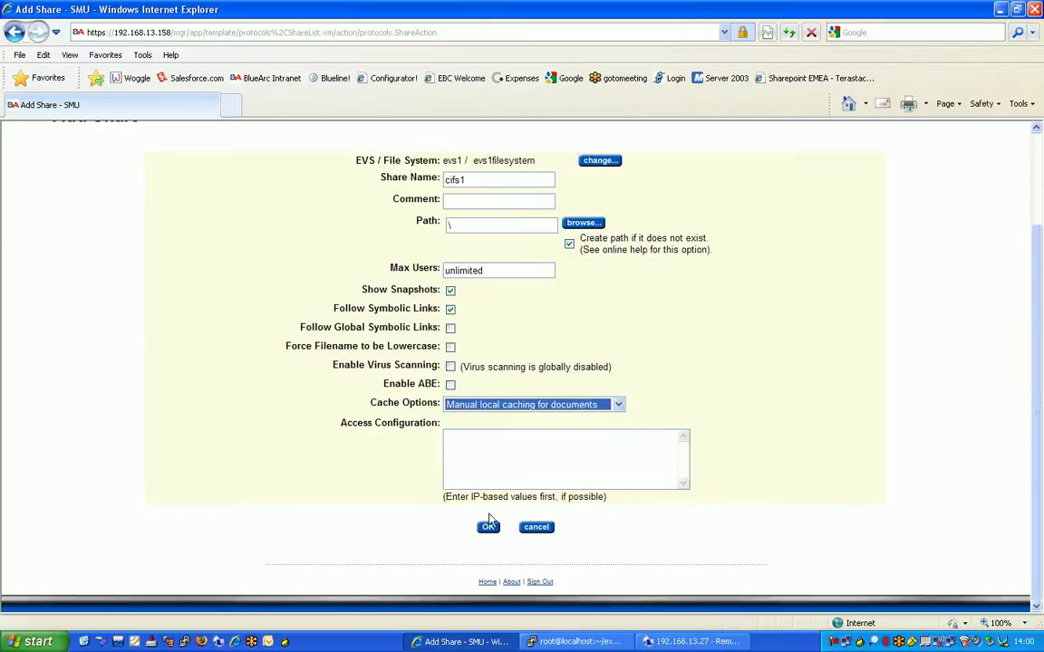
left_click(487, 527)
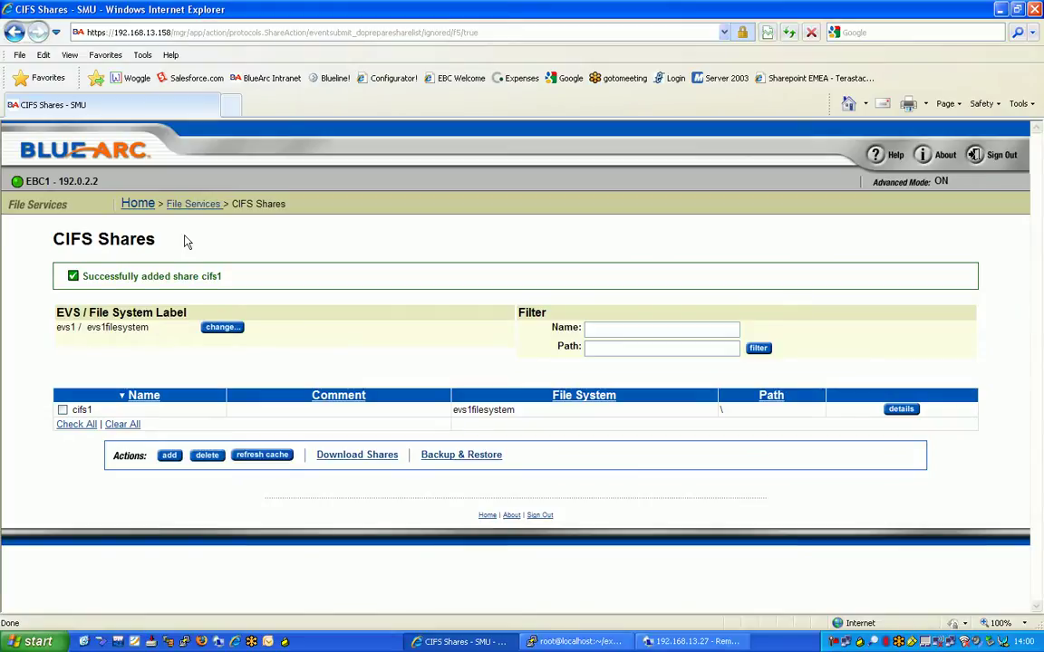
- Open \\192.168.13.127\cifs1 from the Windows Run dialog
left_click(37, 641)
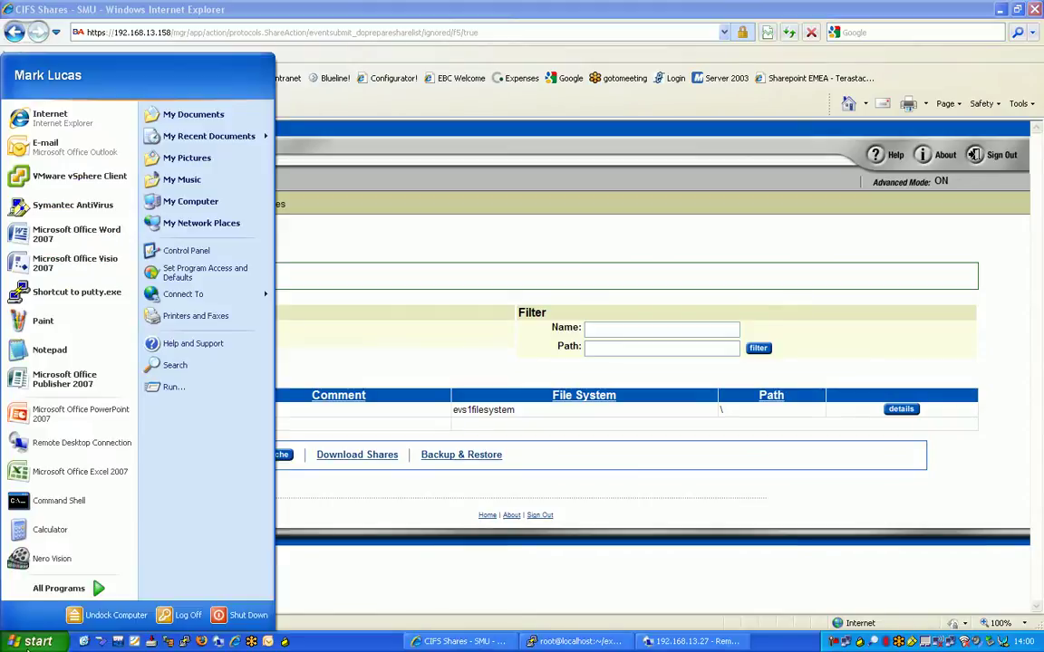
left_click(166, 386)
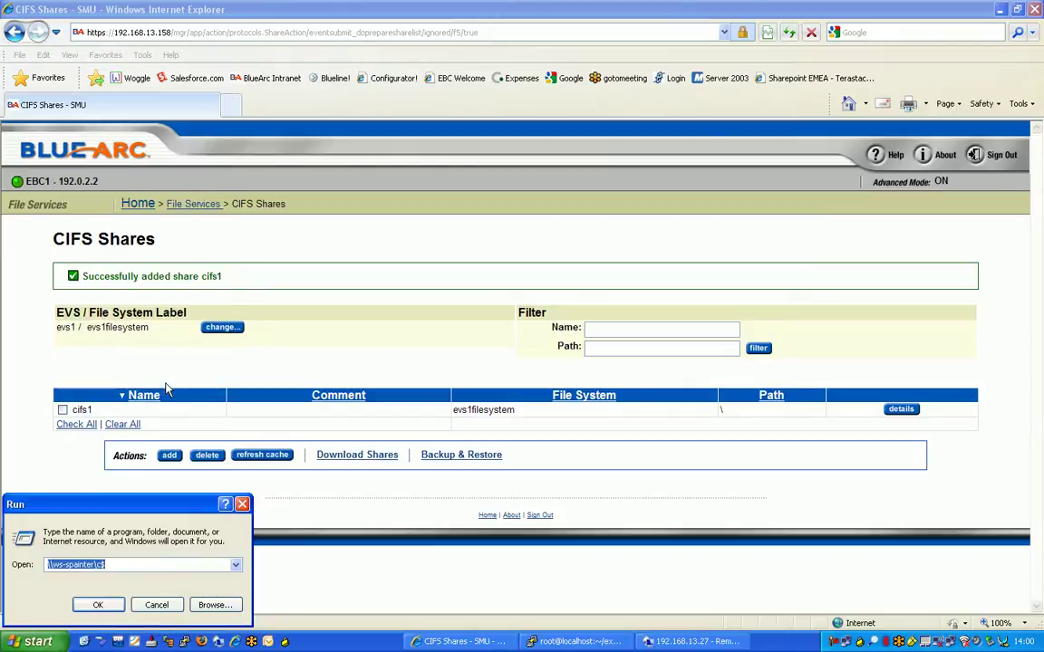
key("BackSpace")
type("\\\\")
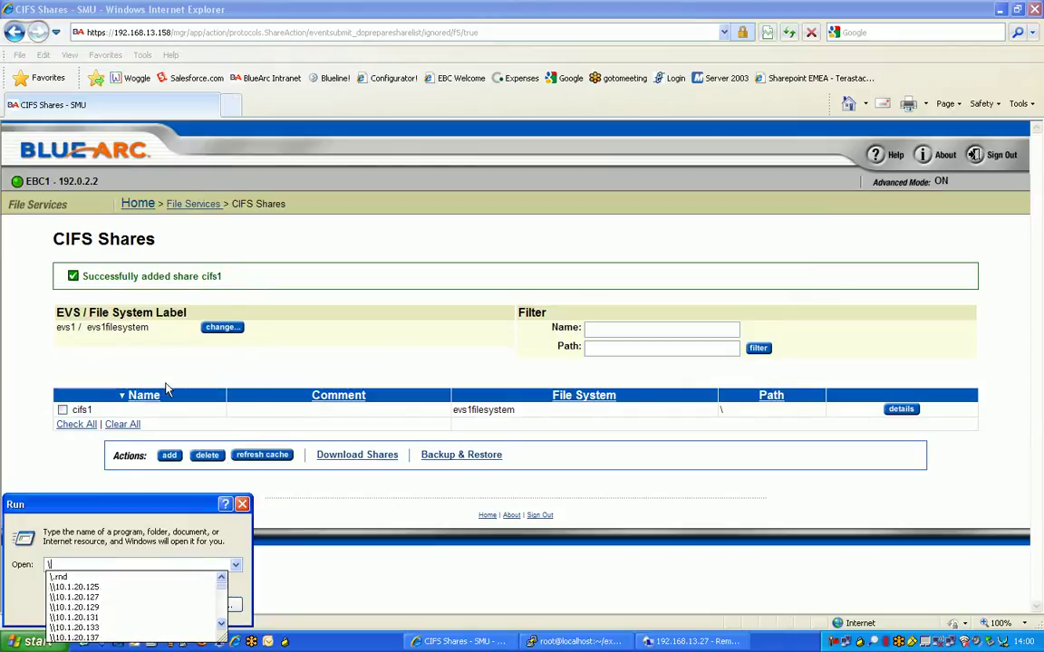
type("192")
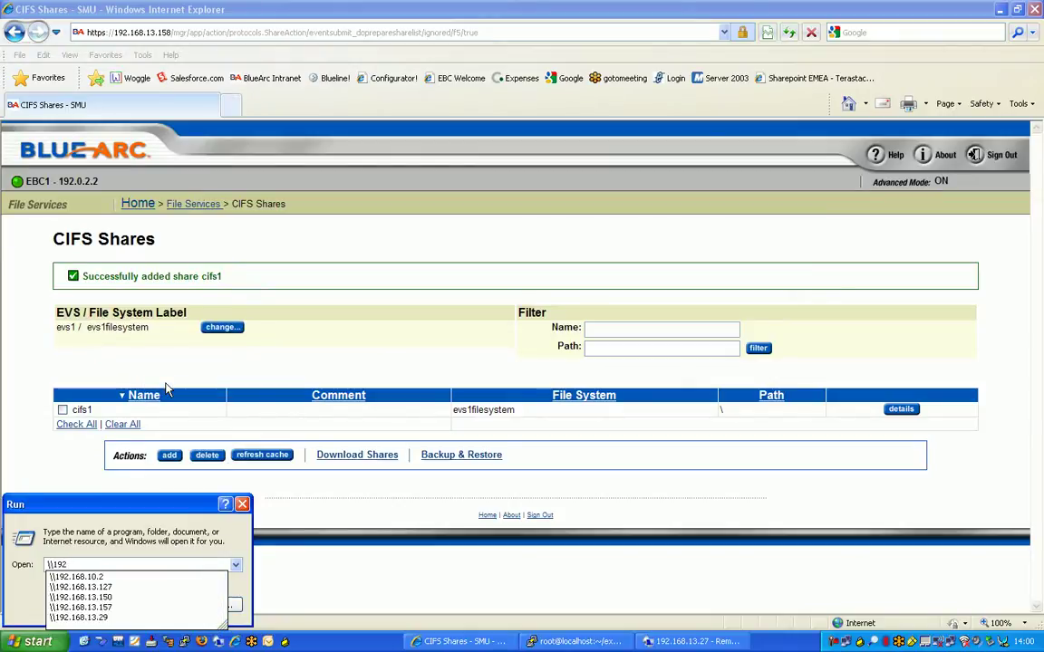
type(".168.13.1")
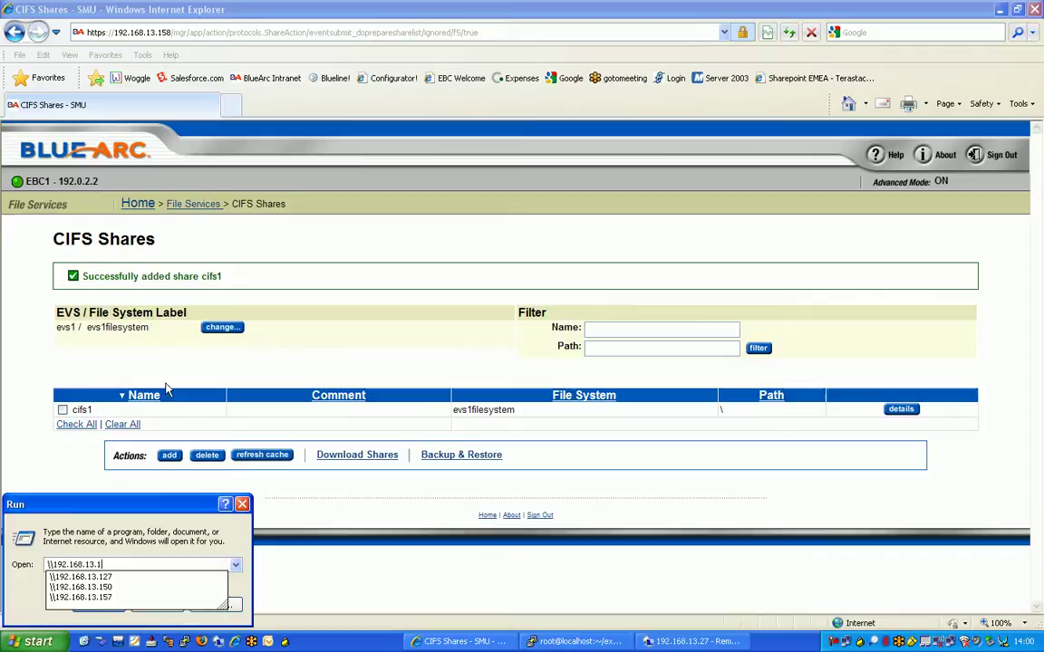
type("27\\")
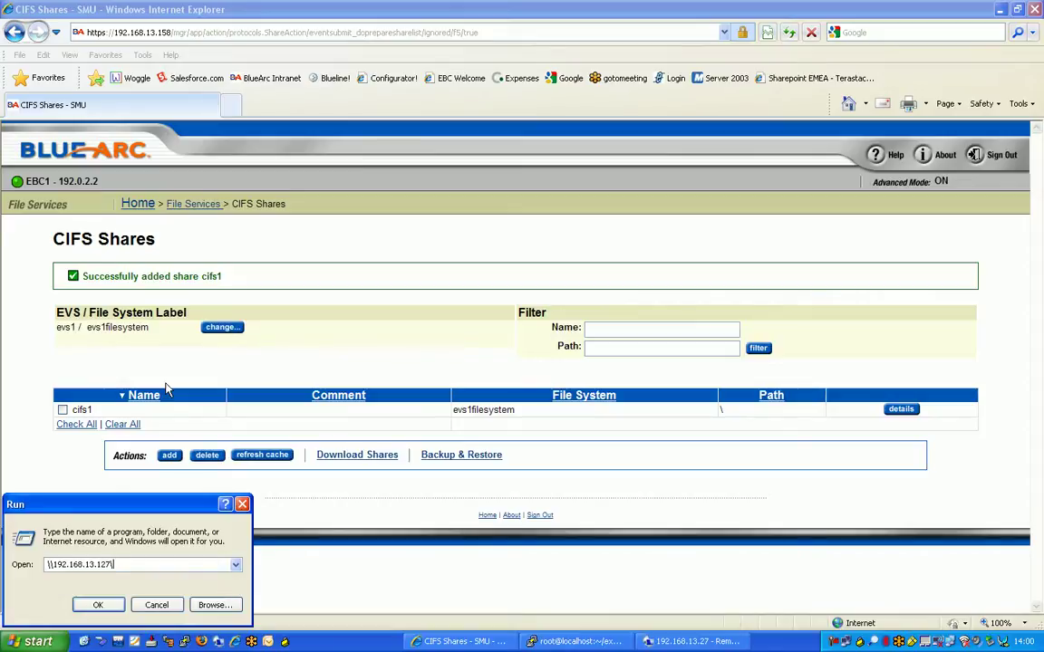
type("cifs1")
left_click(95, 604)
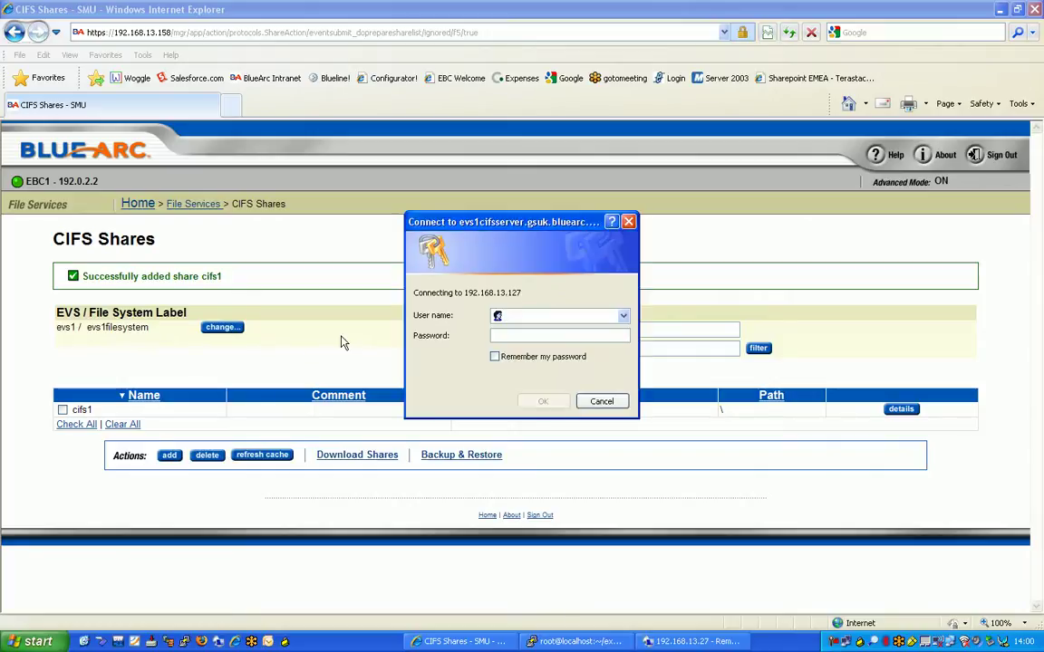
- Sign in with the GSUK domain account and its password to open cifs1
type("gsuk")
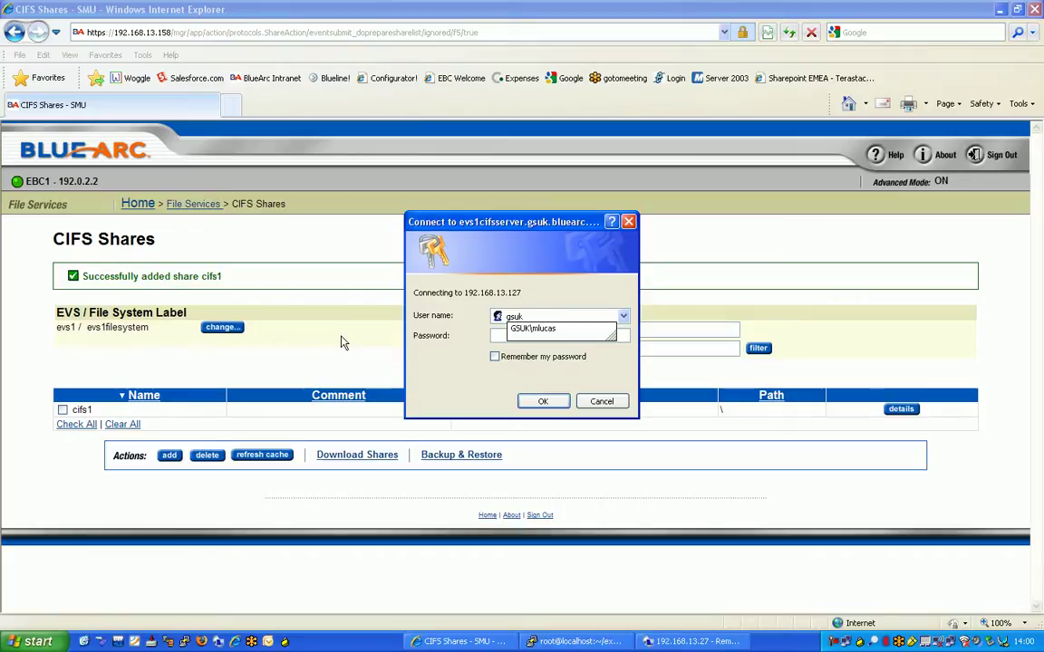
key("Down")
key("Tab")
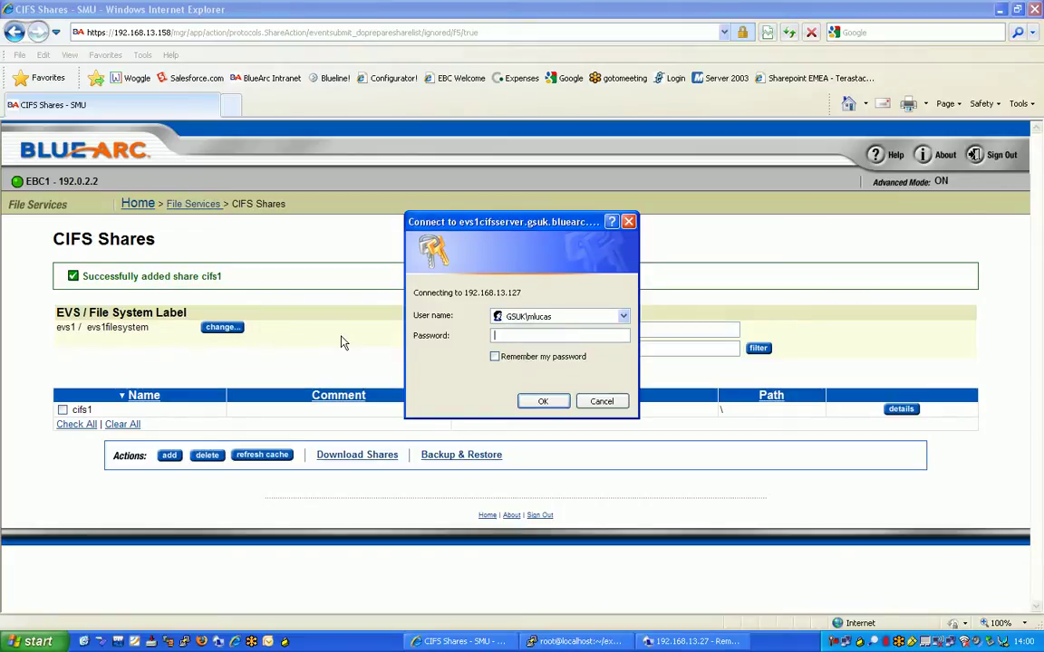
type("••••••••••")
key("Return")
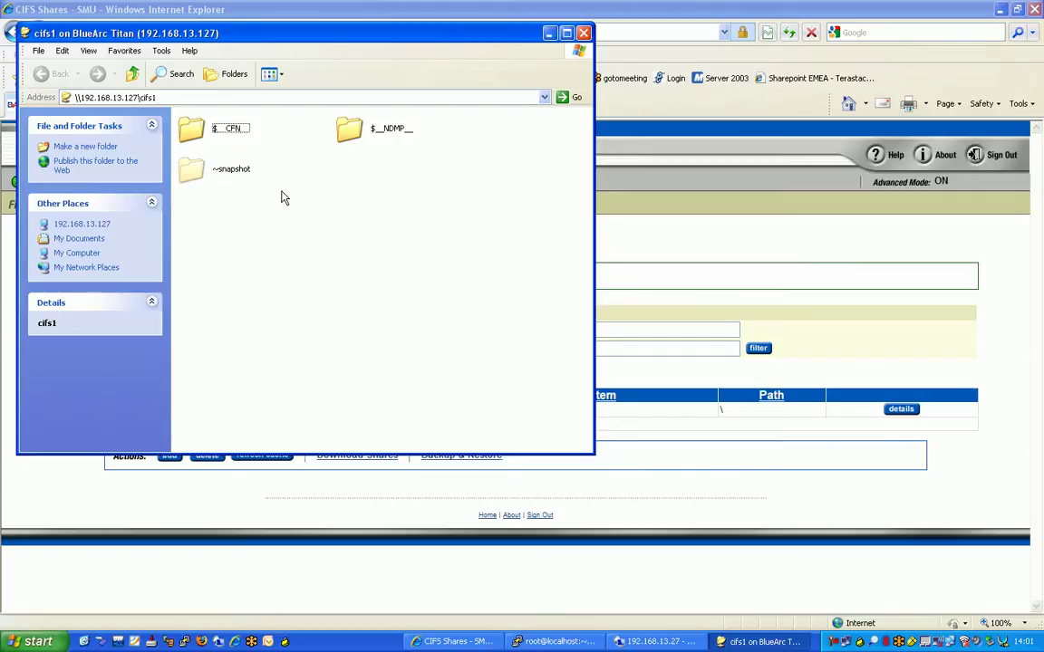
- Create a New Bitmap Image in the cifs1 share with its default name
left_click(50, 642)
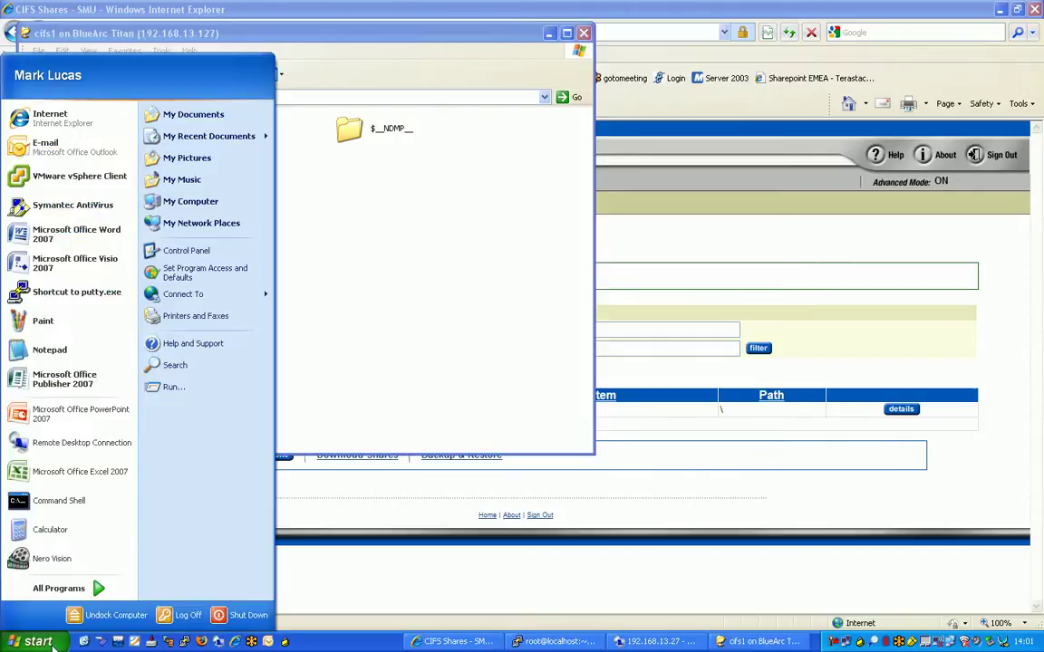
left_click(422, 286)
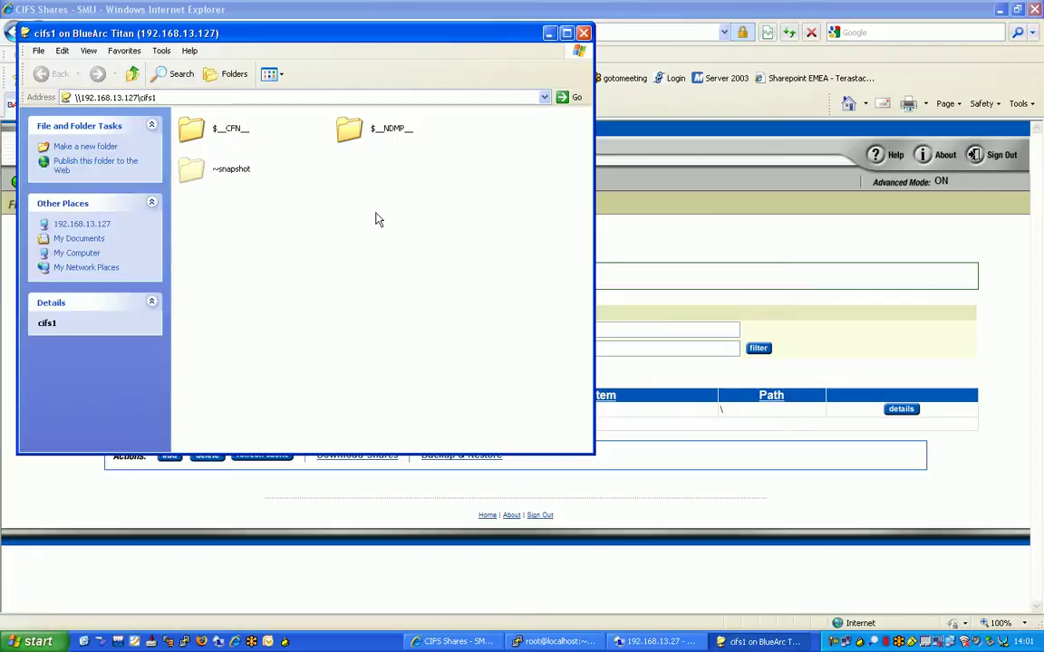
right_click(331, 204)
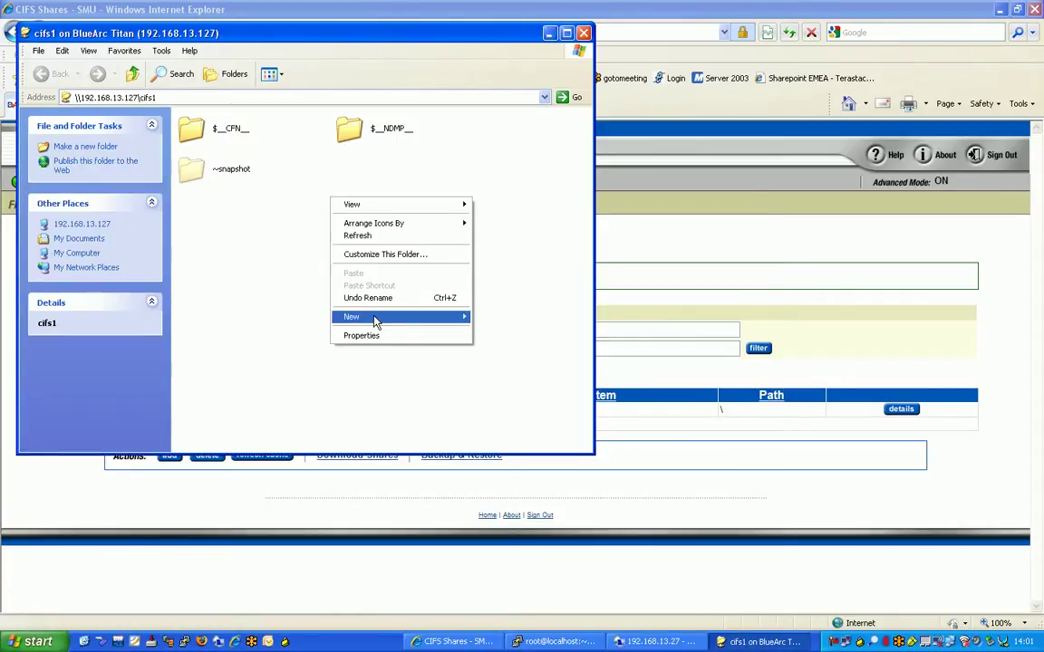
mouse_move(376, 322)
left_click(498, 380)
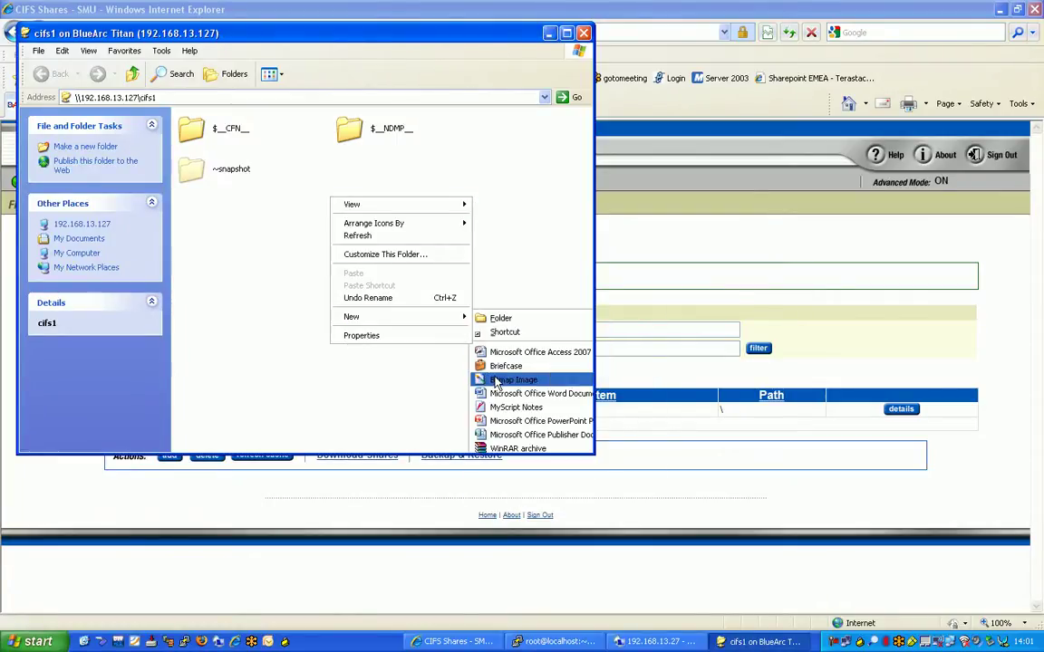
key("Return")
left_click(448, 289)
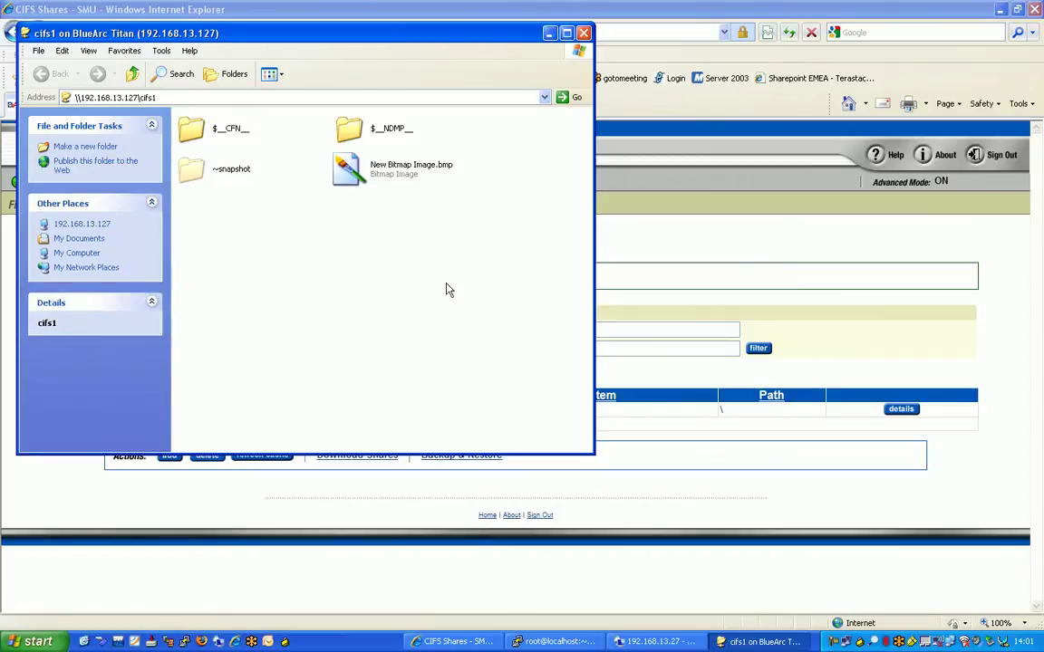
- Create a New Text Document in the share with its default name
right_click(401, 270)
mouse_move(485, 388)
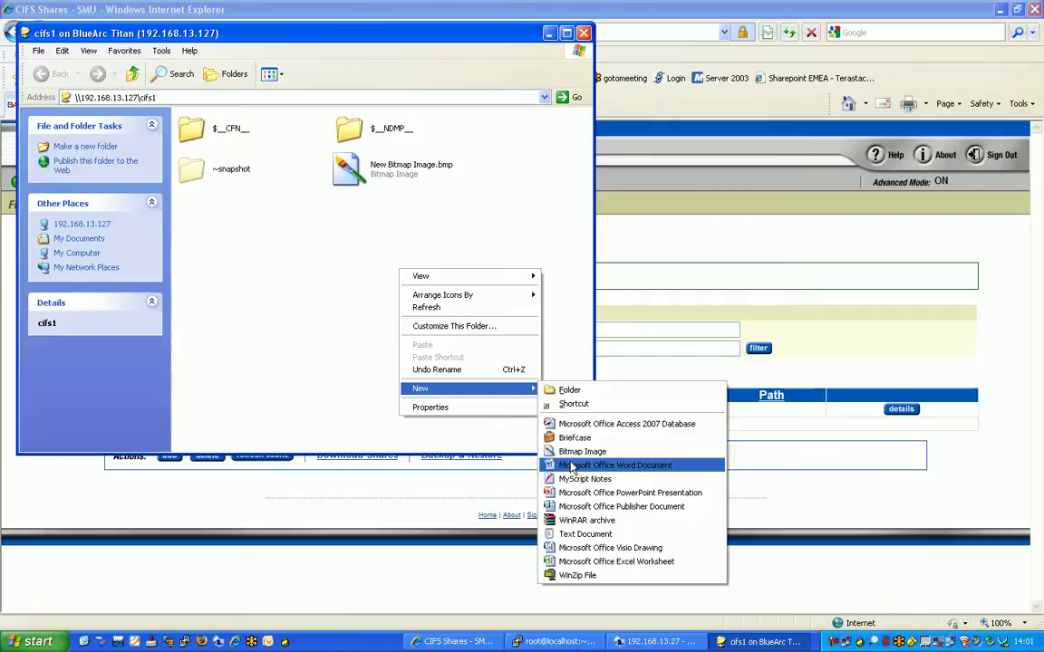
left_click(580, 534)
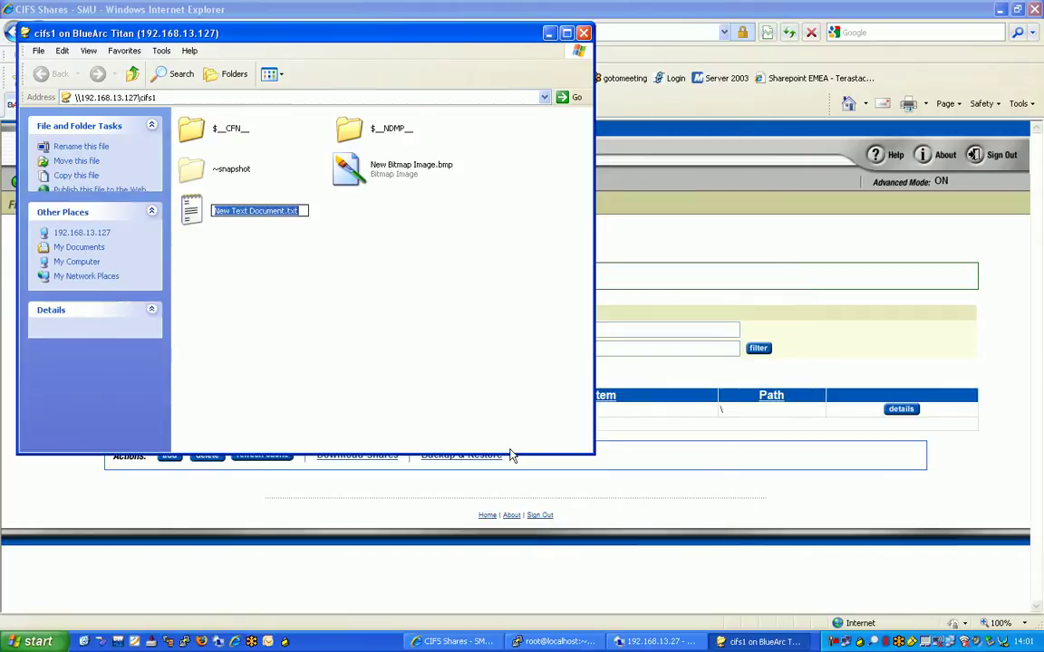
left_click(415, 286)
- Write 'fsdfs' into New Text Document.txt, save it, and close Notepad
double_click(254, 215)
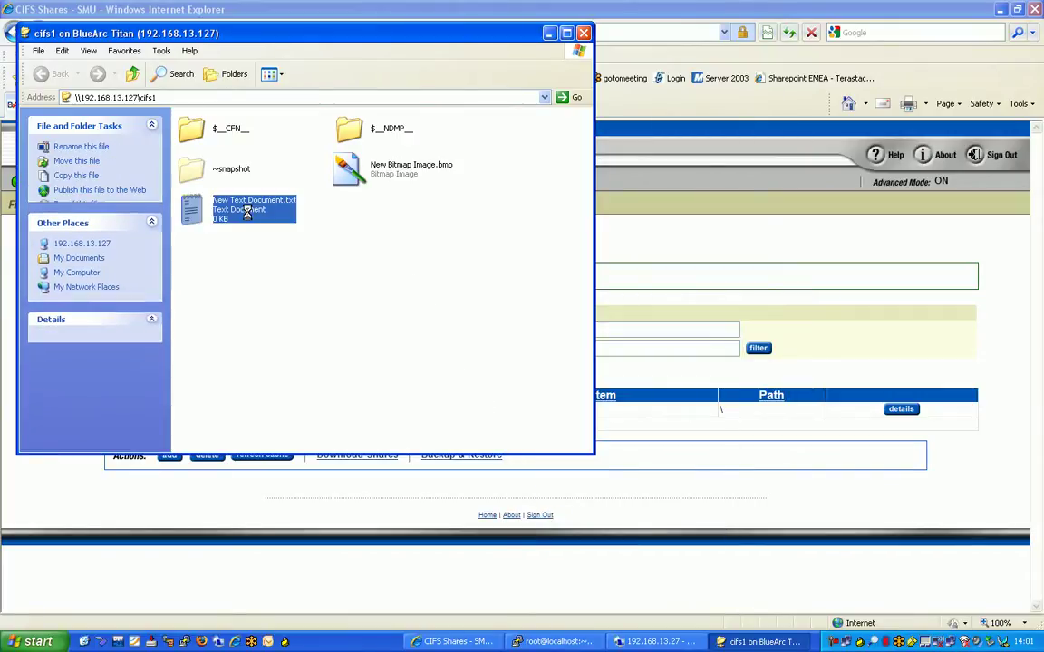
type("fsdfs")
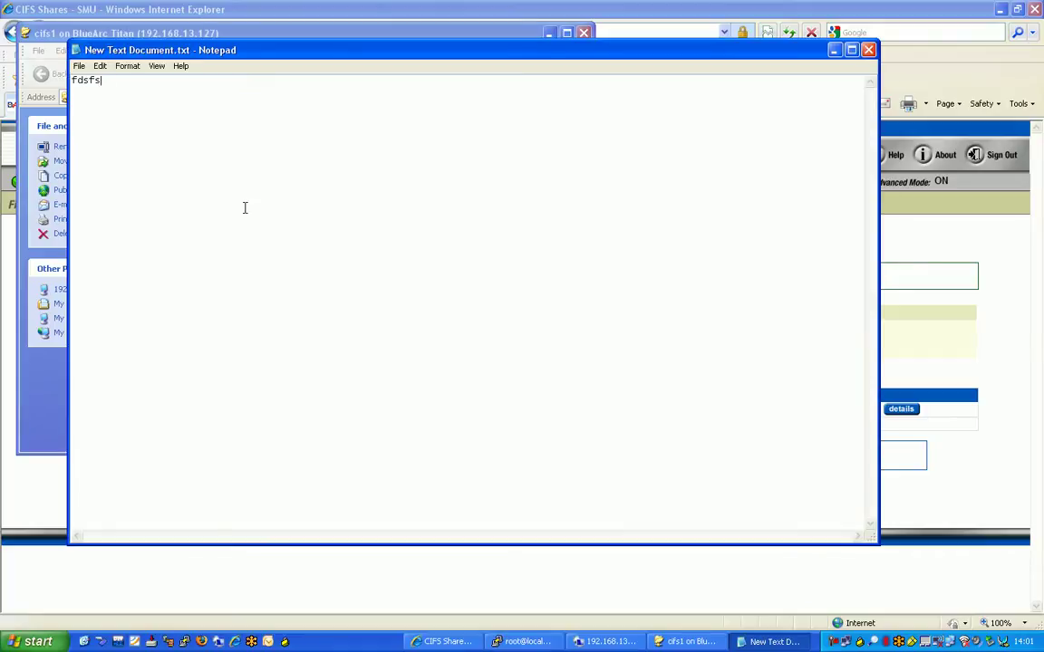
left_click(79, 66)
left_click(91, 105)
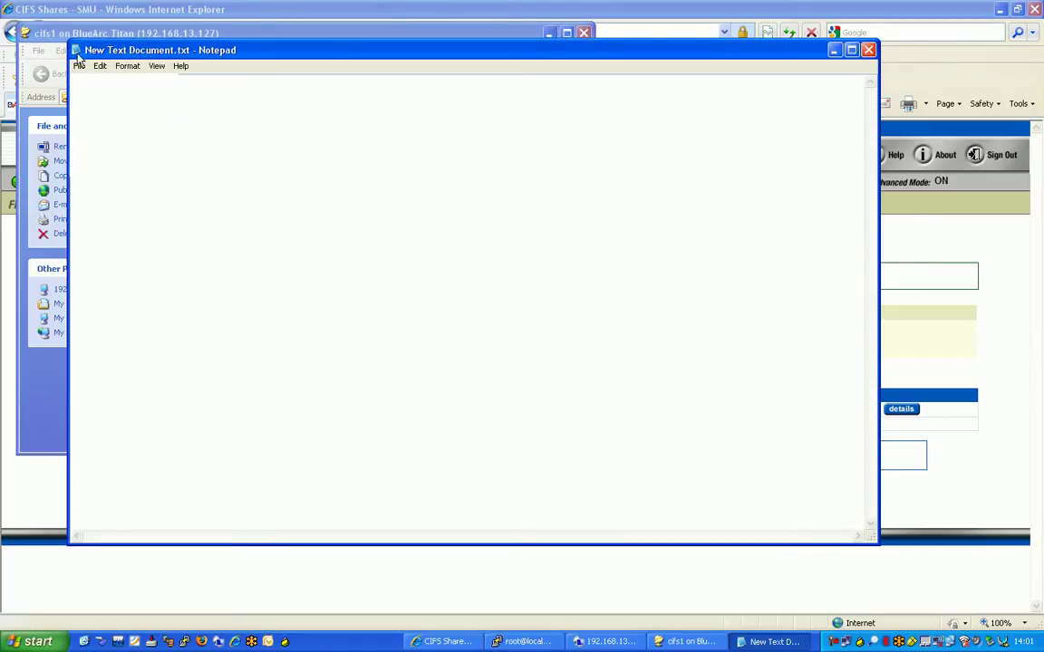
double_click(75, 54)
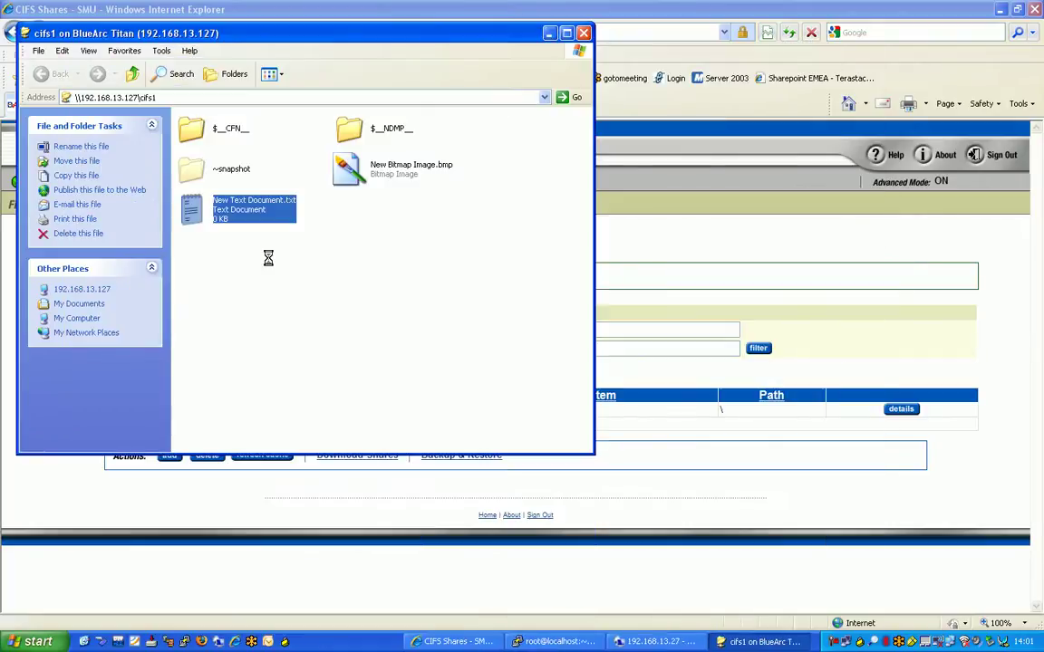